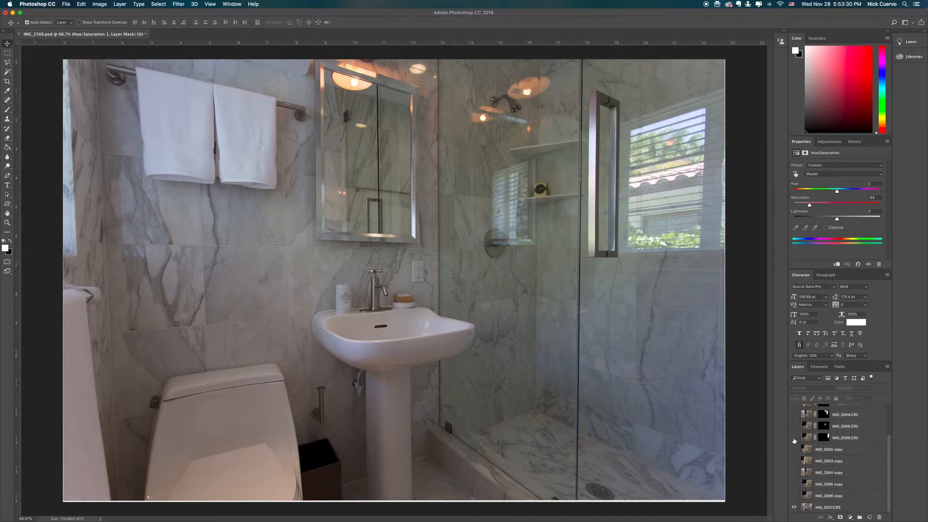
Show the IMG_2566 copy layer and add a black mask that hides all of it.
click(794, 496)
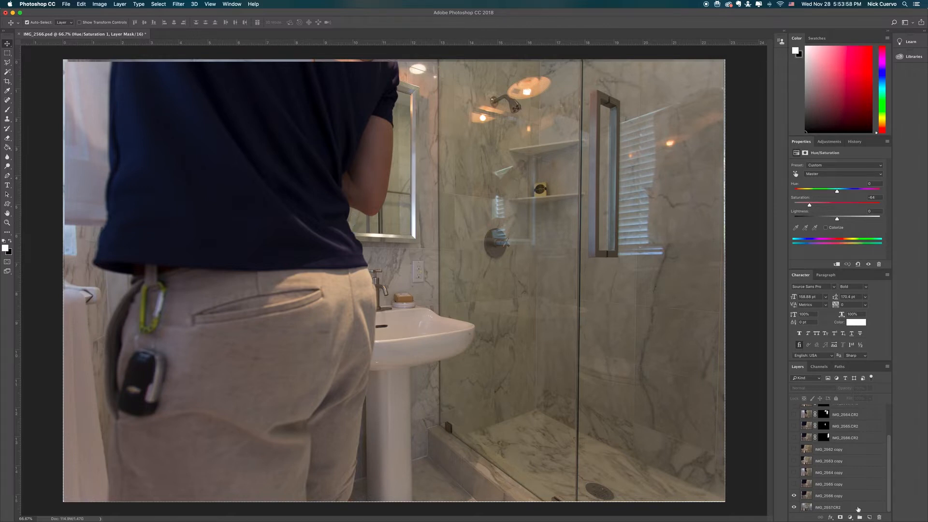
click(806, 497)
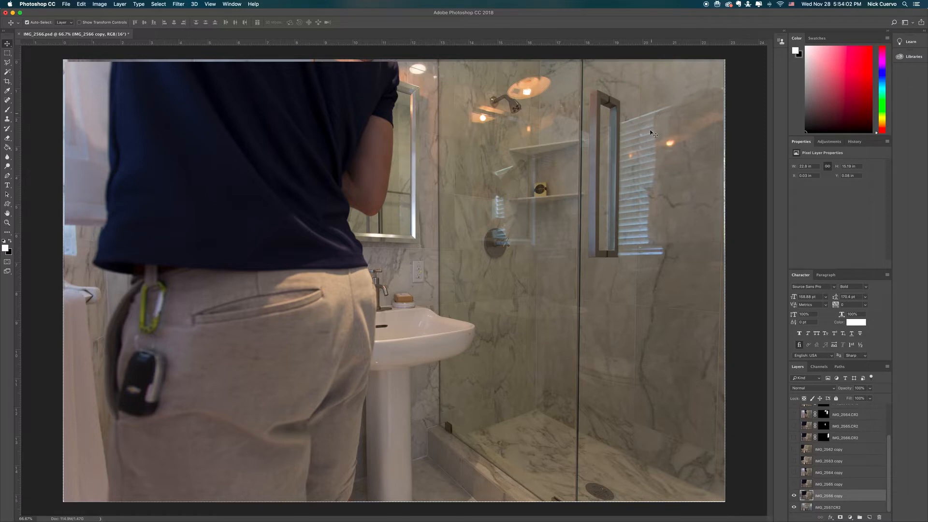
click(794, 496)
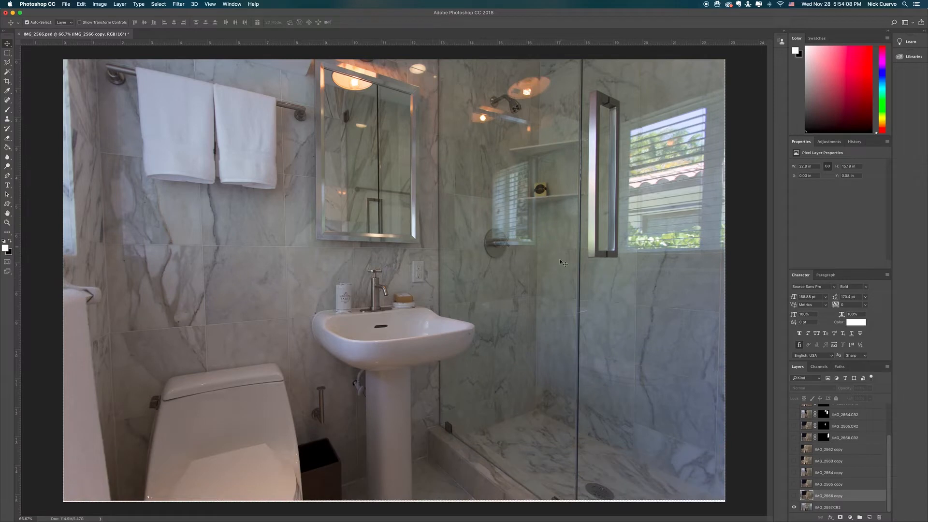
click(794, 496)
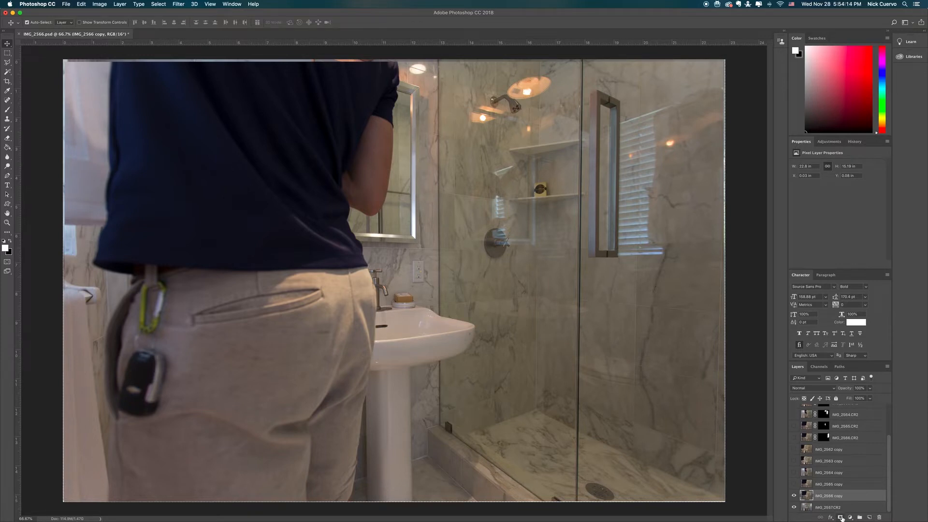
alt+click(842, 518)
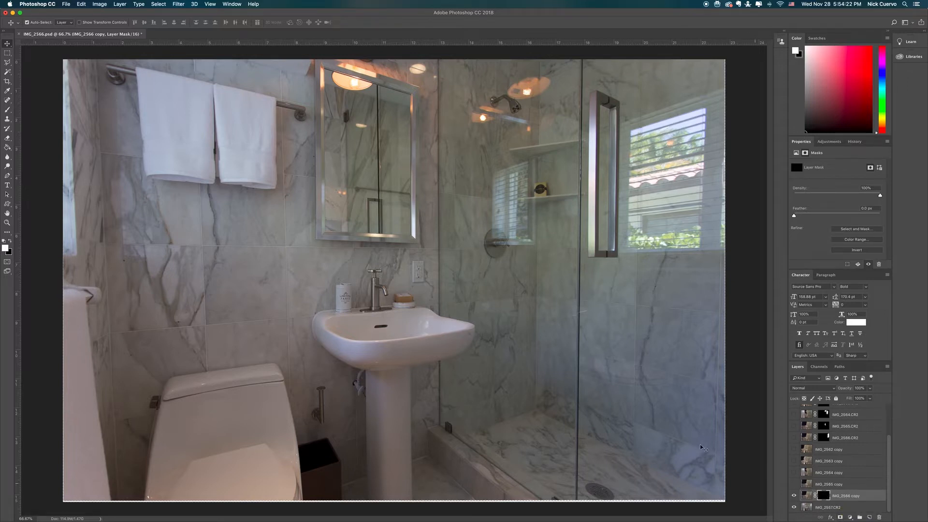
Paint white on the IMG_2566 copy mask over the window reflection's right part, using a smaller brush at 19% flow.
key(b)
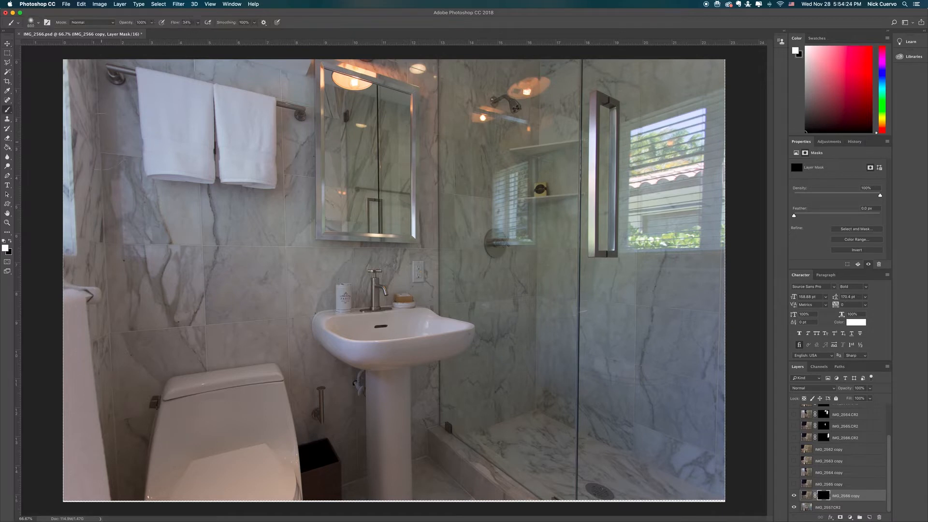
click(198, 22)
drag(197, 31, 194, 33)
click(5, 247)
click(536, 213)
key(bracketleft)
key(bracketleft)
key(bracketleft)
key(bracketleft)
key(bracketright)
drag(714, 123, 702, 208)
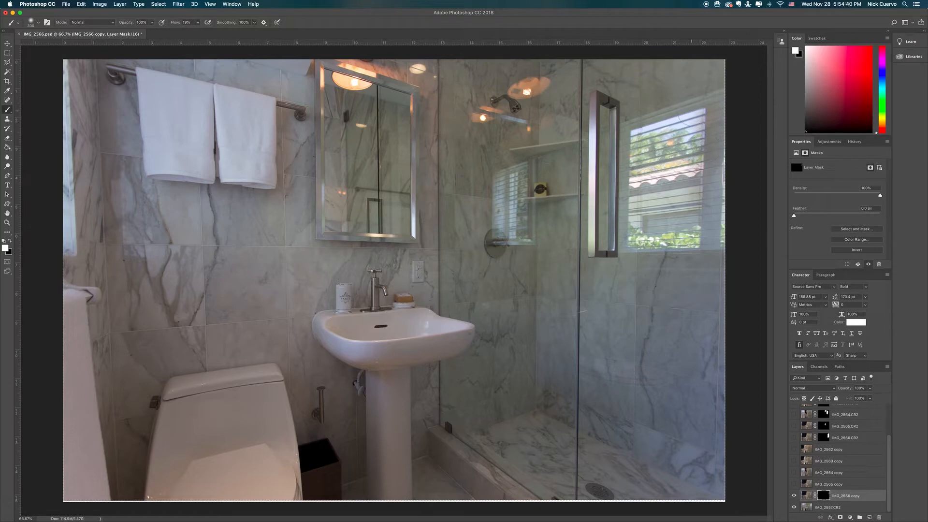
drag(692, 120, 689, 208)
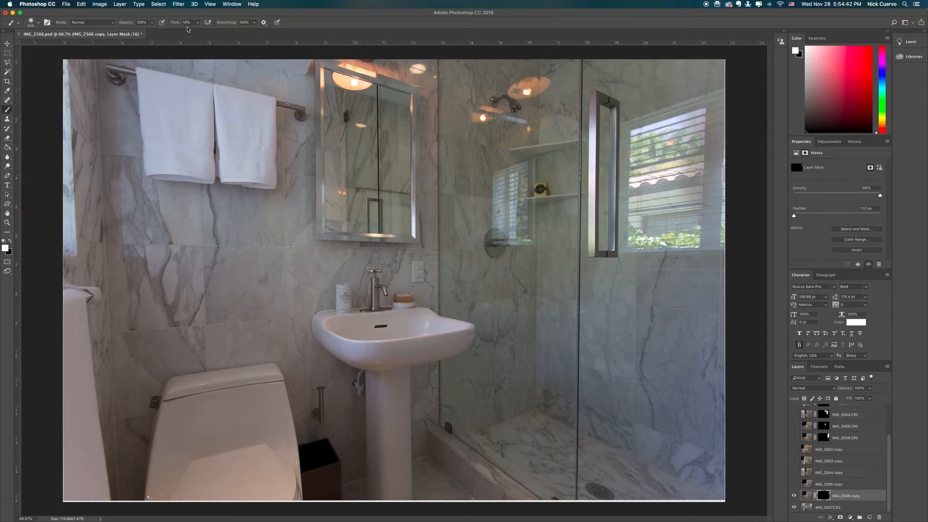
Set the brush flow to 50% and paint more white over the right part of the window reflection.
drag(198, 24, 204, 32)
drag(697, 154, 708, 218)
mouse_move(716, 178)
mouse_down()
mouse_move(709, 217)
mouse_move(698, 207)
mouse_move(696, 241)
mouse_move(719, 248)
mouse_move(693, 229)
mouse_up()
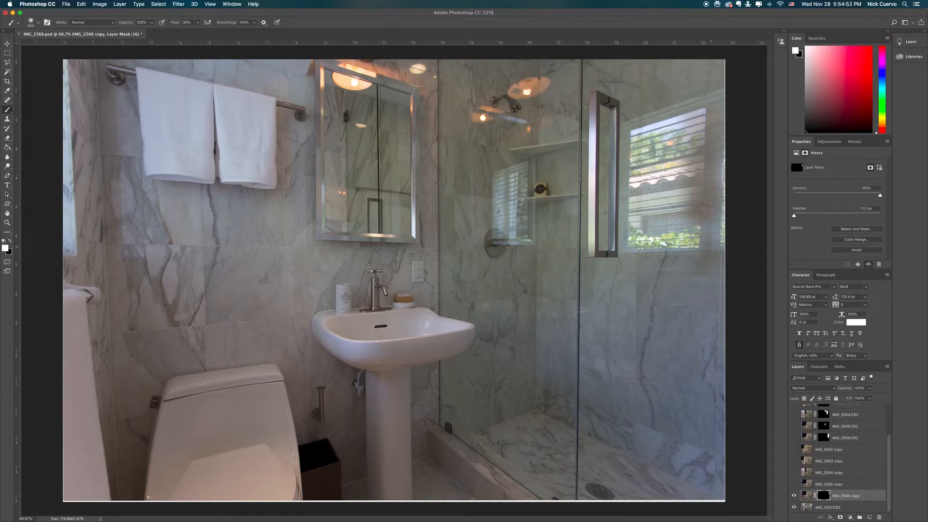
Set the brush flow to 70% and paint out the window reflection from its right edge towards the shower door handle.
click(197, 23)
drag(198, 32, 213, 33)
drag(695, 114, 688, 213)
mouse_move(715, 262)
mouse_down()
mouse_move(712, 175)
mouse_move(695, 232)
mouse_move(694, 150)
mouse_move(681, 145)
mouse_move(675, 270)
mouse_move(670, 203)
mouse_up()
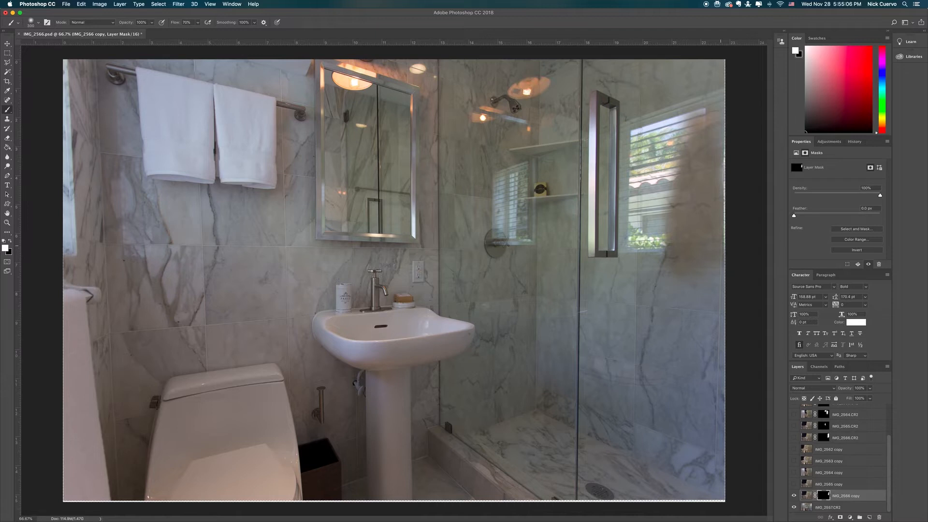
drag(692, 150, 704, 118)
drag(720, 246, 721, 97)
mouse_move(676, 124)
mouse_down()
mouse_move(689, 116)
mouse_move(664, 236)
mouse_move(669, 121)
mouse_move(664, 273)
mouse_up()
mouse_move(672, 154)
mouse_down()
mouse_move(666, 258)
mouse_move(662, 234)
mouse_up()
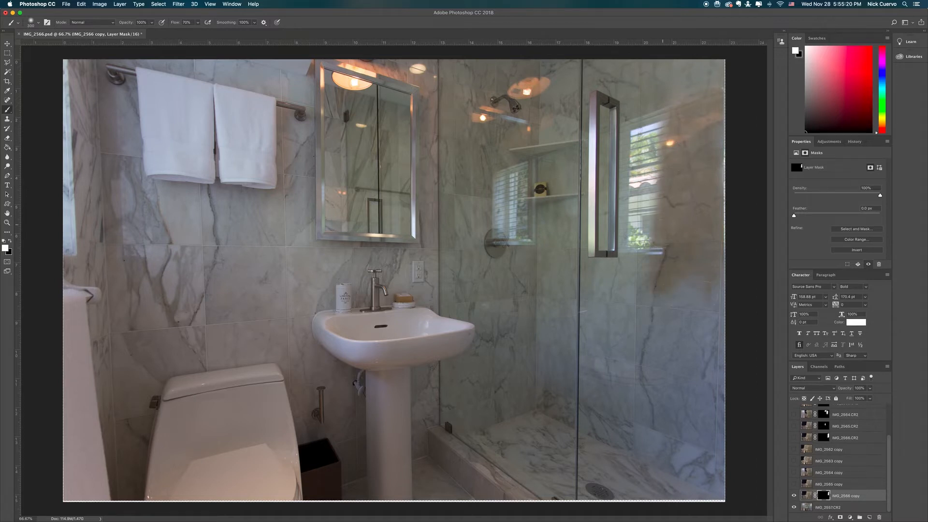
drag(686, 239, 686, 239)
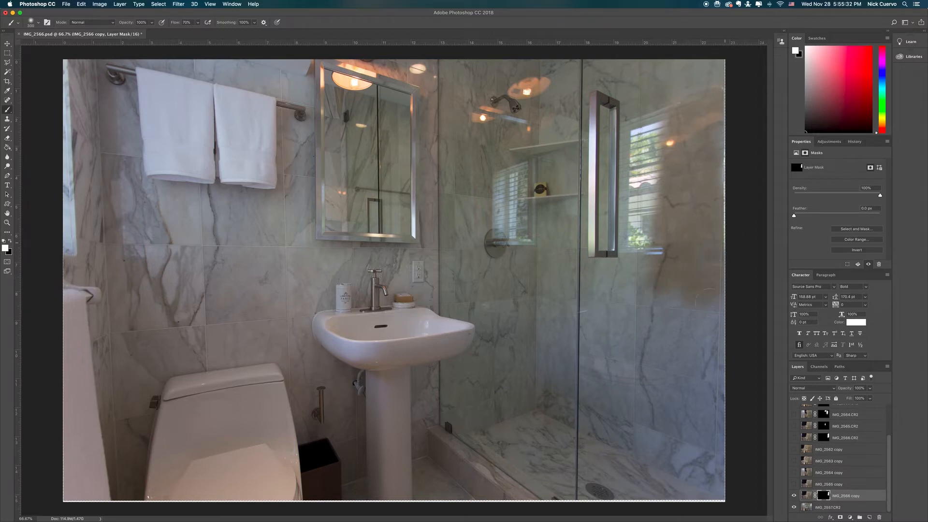
Paint black at 50% flow along the lower edge of the revealed area on the mask, then restore white as foreground colour.
click(197, 23)
drag(200, 31, 185, 35)
key(x)
mouse_move(715, 295)
mouse_down()
mouse_move(672, 287)
mouse_move(739, 279)
mouse_move(732, 270)
mouse_move(652, 264)
mouse_up()
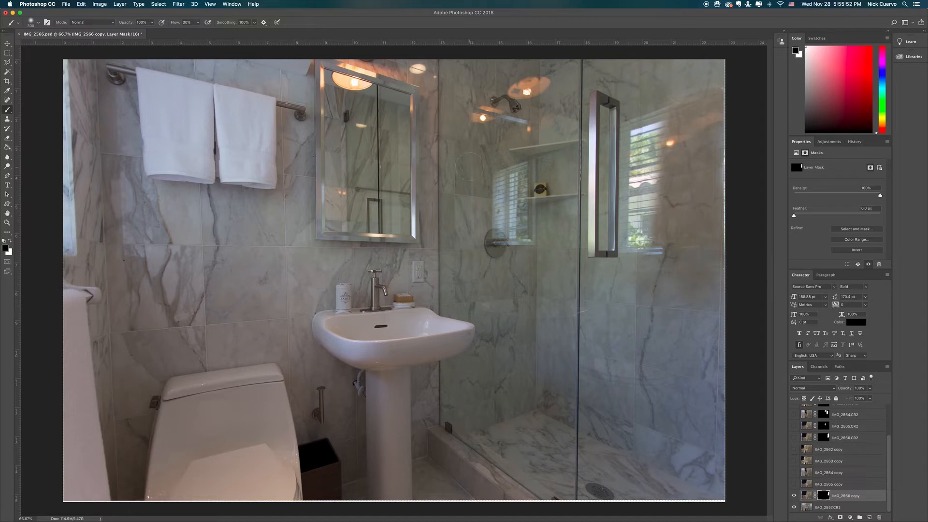
key(x)
Preview the masked IMG_2565.CR2 and IMG_2564.CR2 layers and the unmasked IMG_2564 copy layer by toggling their visibility.
scroll(822, 452, up, 2)
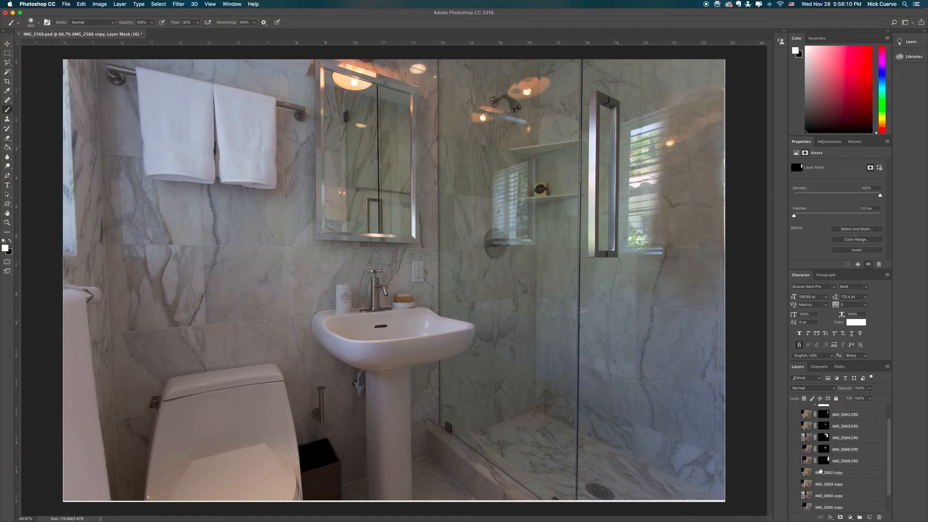
click(793, 449)
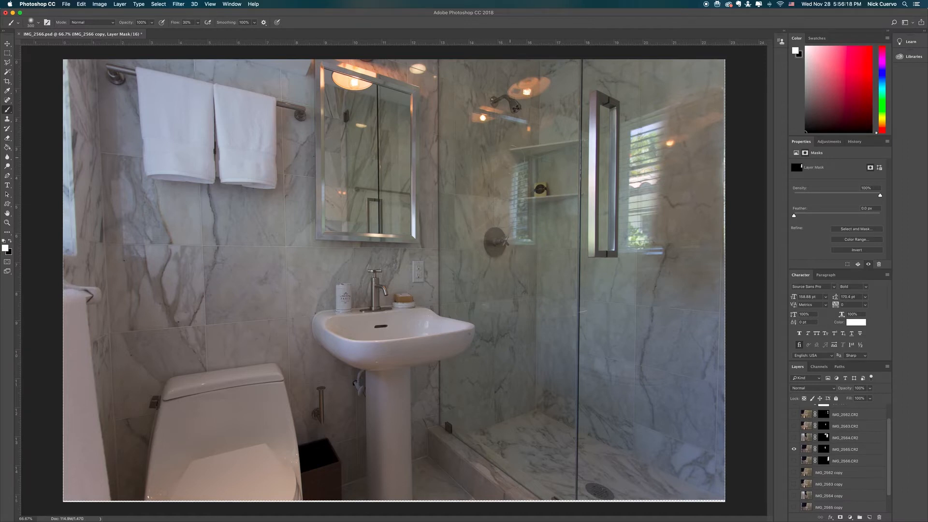
click(793, 438)
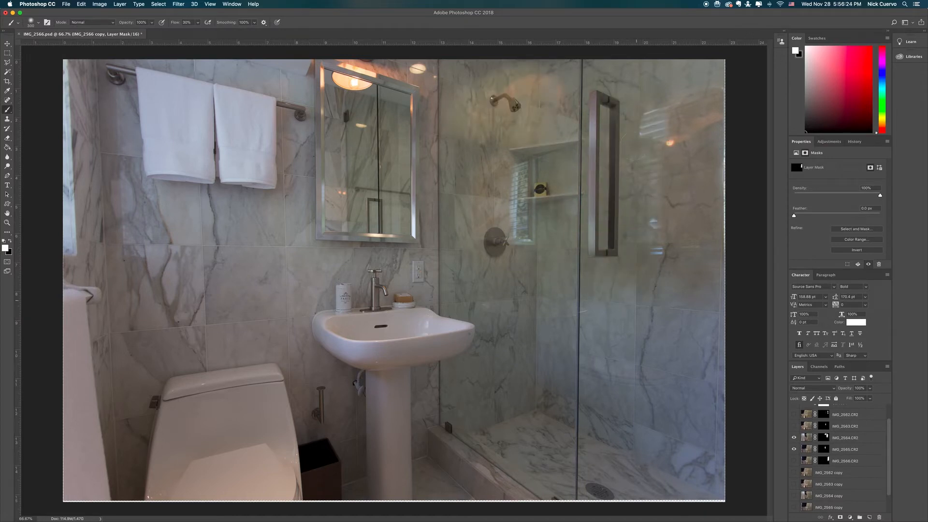
click(794, 438)
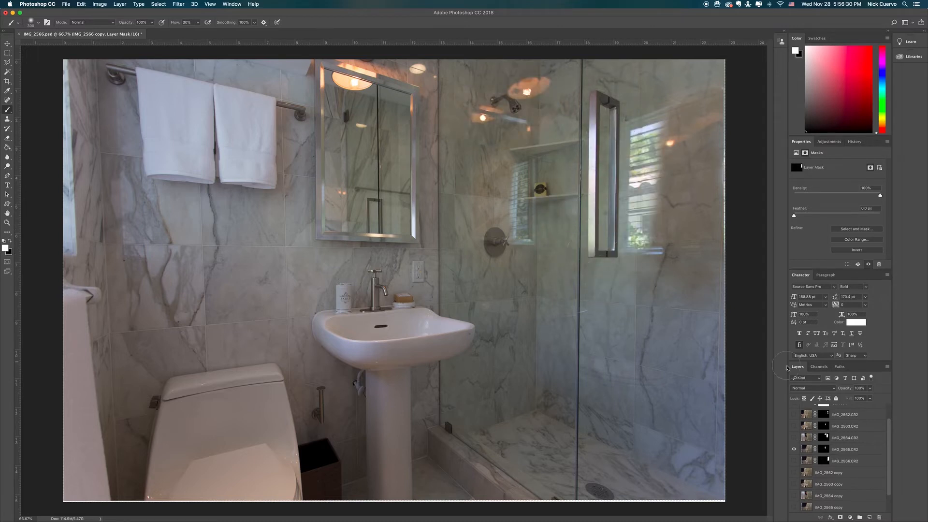
click(797, 437)
click(797, 438)
click(794, 449)
scroll(797, 440, down, 2)
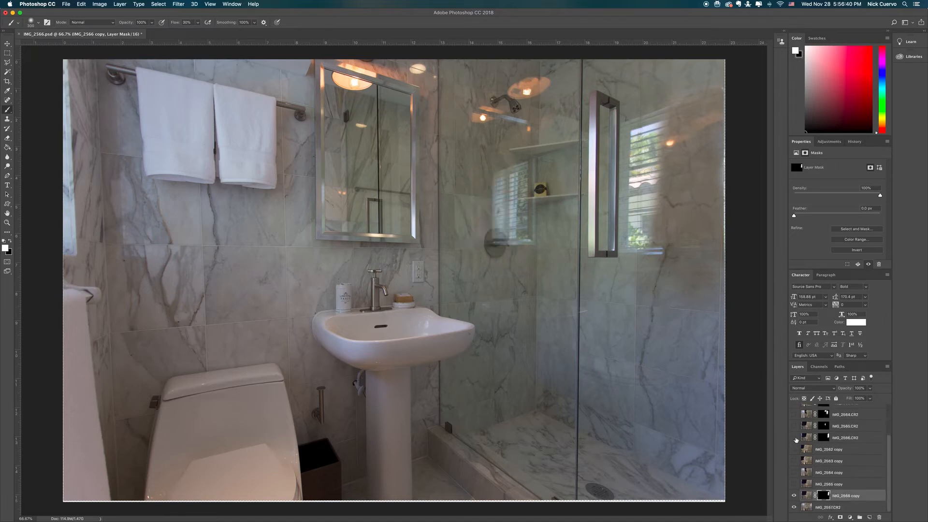
click(795, 473)
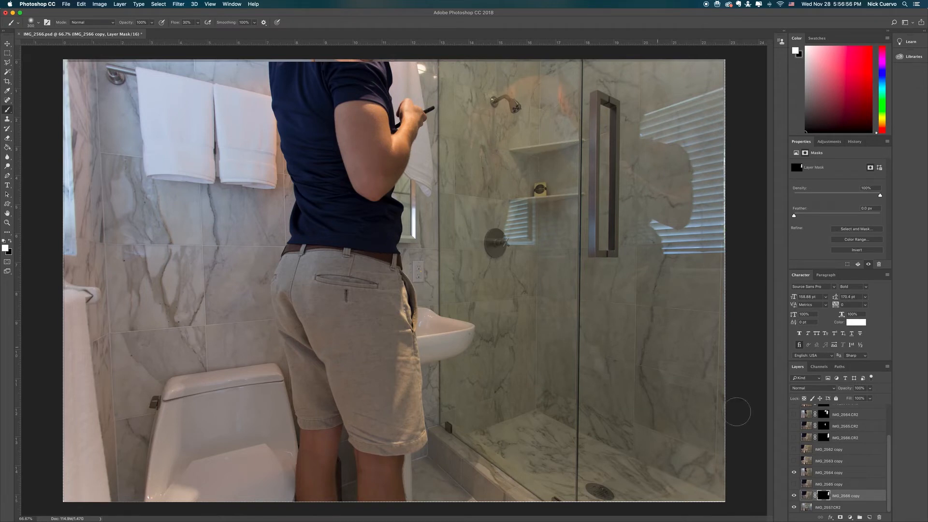
click(794, 472)
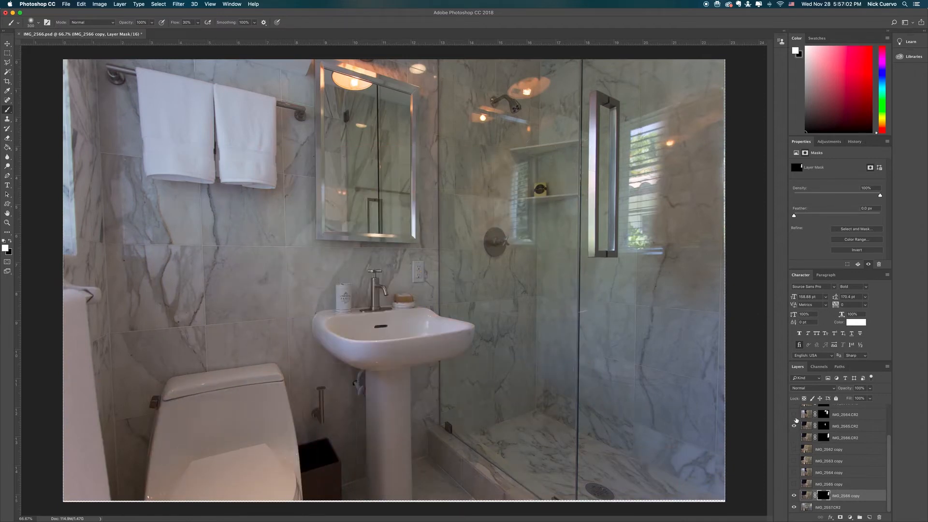
Show the masked exposure layers IMG_2564.CR2, IMG_2563.CR2 and IMG_2562.CR2.
click(794, 414)
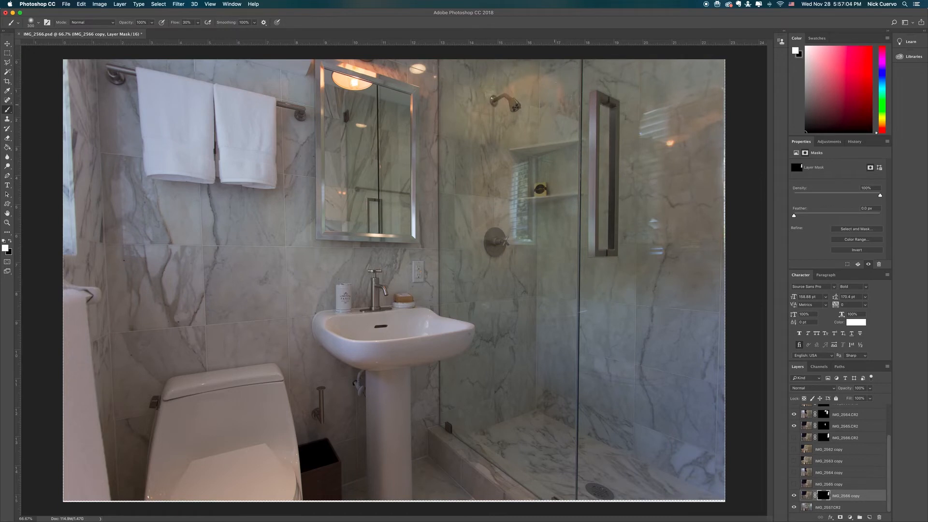
scroll(851, 459, up, 3)
click(794, 432)
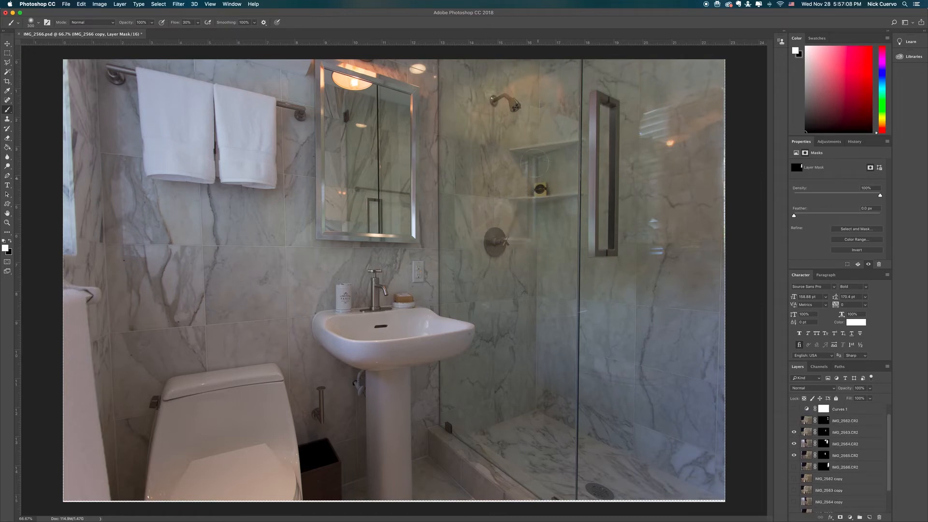
click(794, 421)
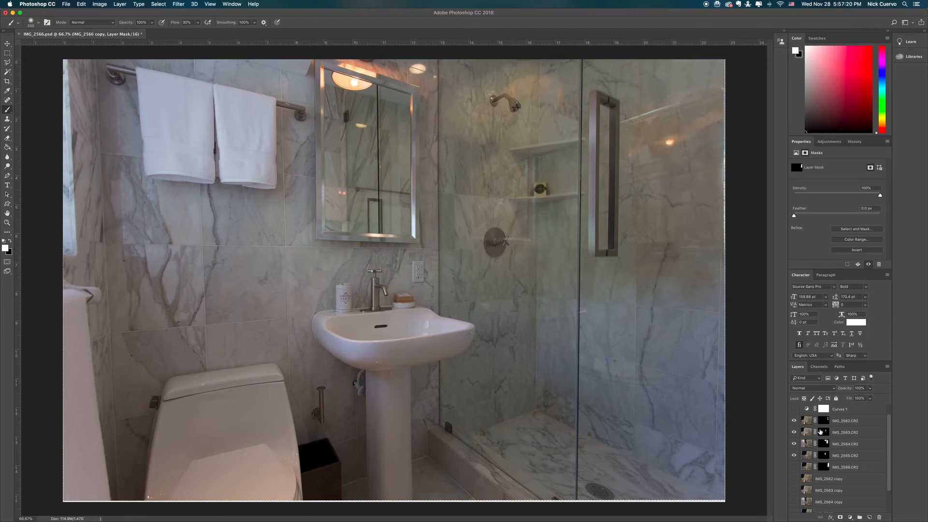
Show the Curves 1 and Hue/Saturation 1 adjustment layers, leaving Hue/Saturation 1 selected.
scroll(817, 430, up, 1)
click(794, 423)
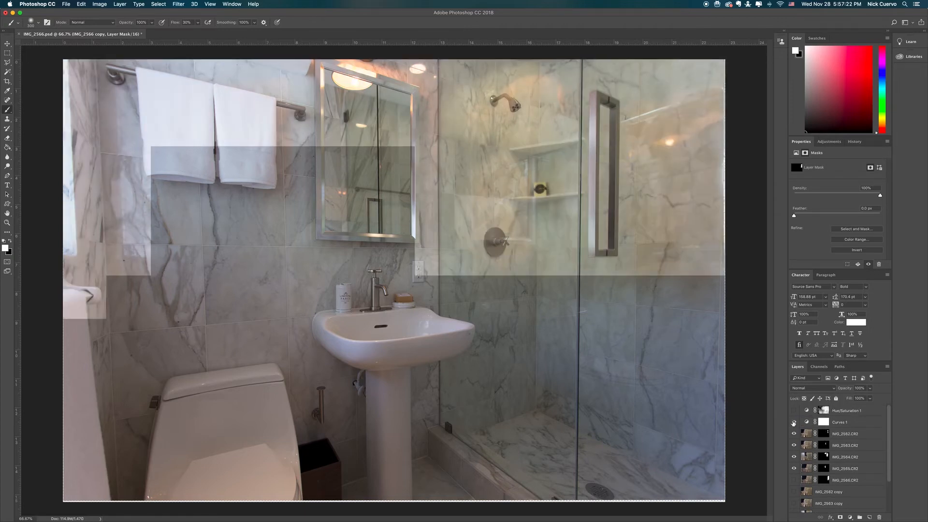
click(824, 422)
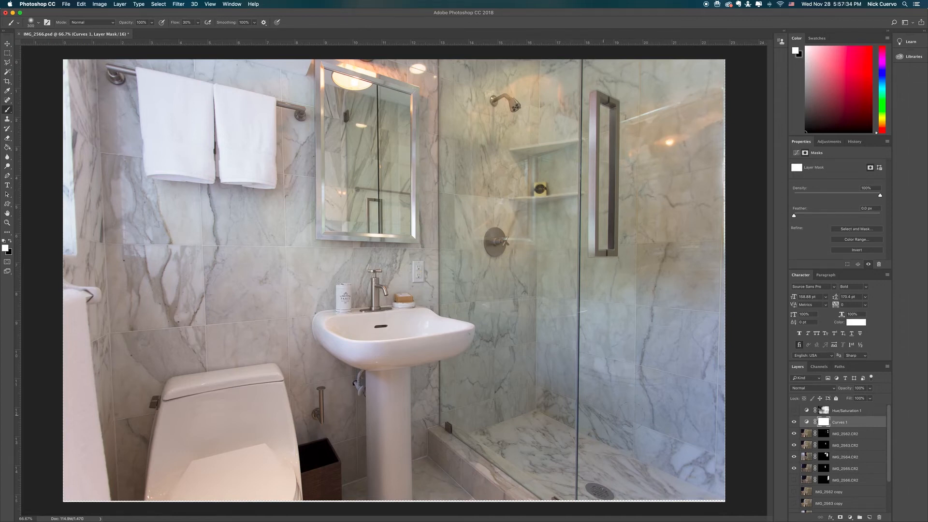
click(793, 410)
click(835, 411)
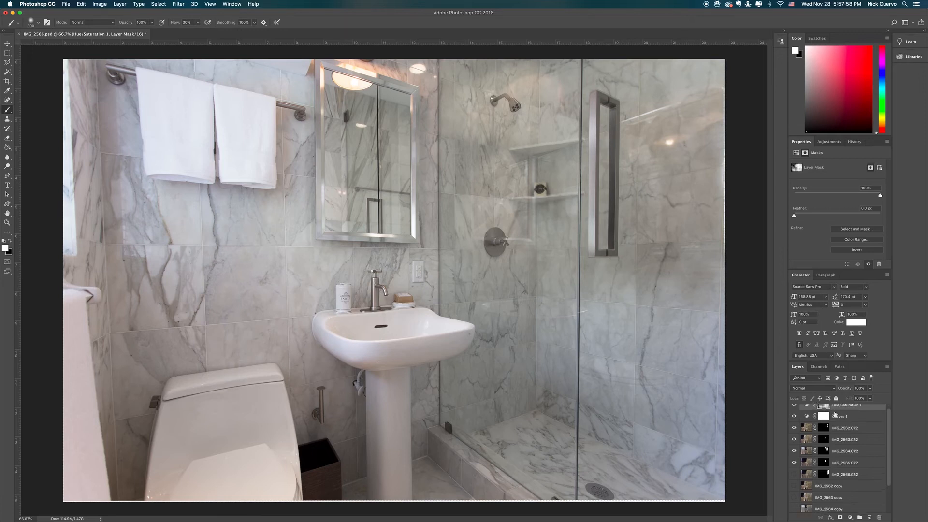
Add a new Hue/Saturation adjustment layer above Hue/Saturation 1 and hide the older one.
click(852, 517)
click(871, 438)
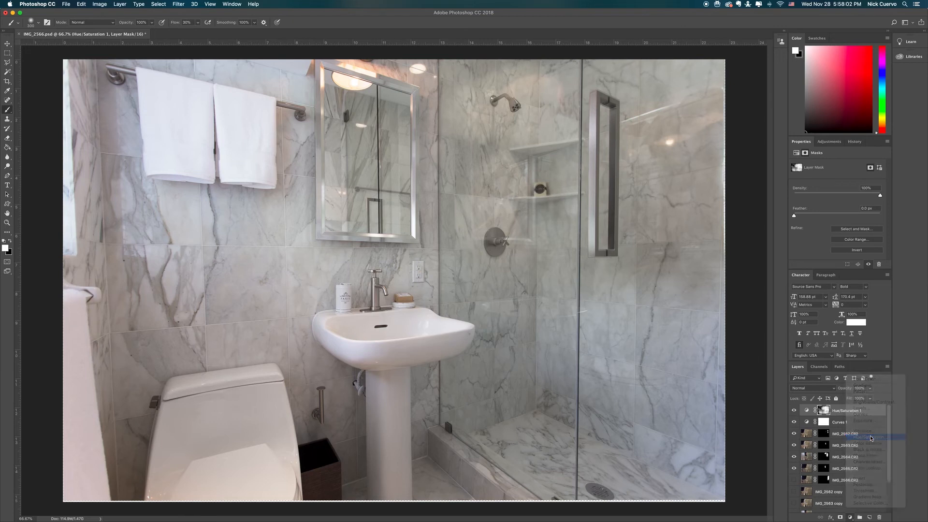
click(795, 424)
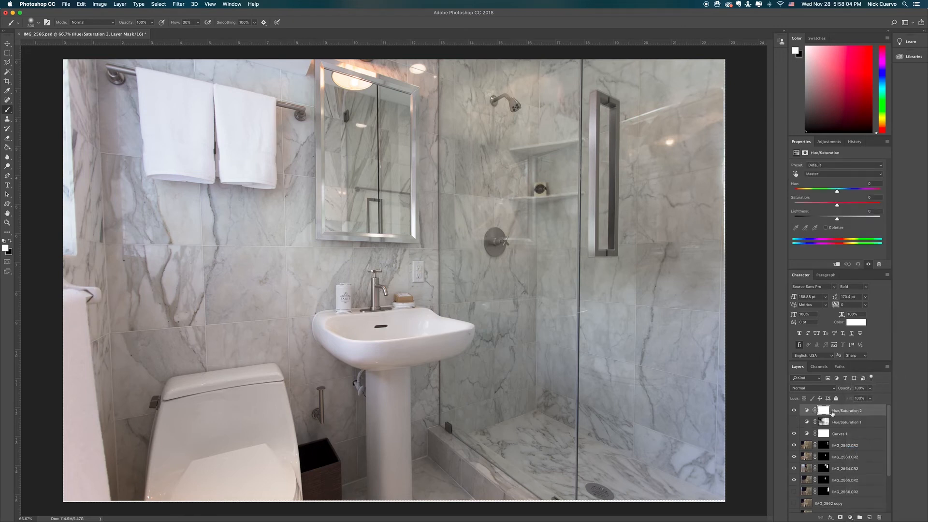
Reduce the Yellows saturation to -69 in the new Hue/Saturation layer and compare the image with and without it.
click(836, 175)
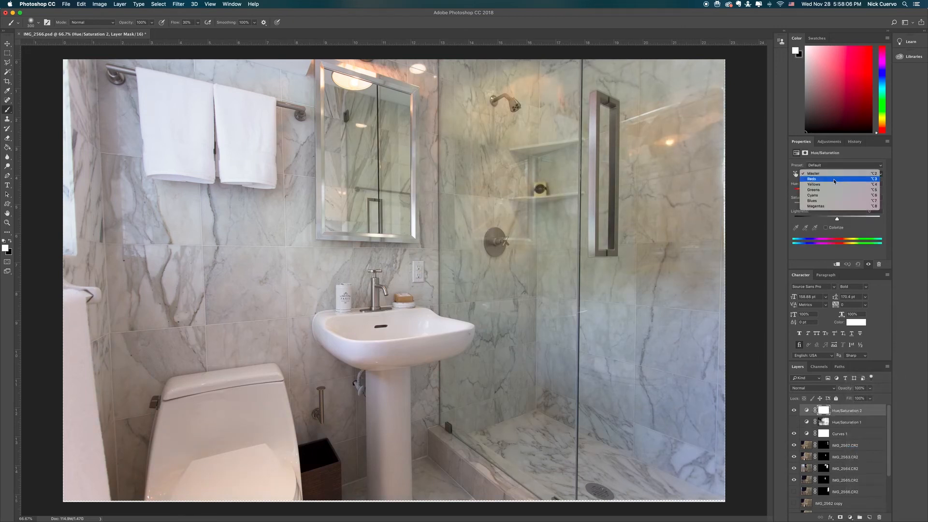
click(818, 184)
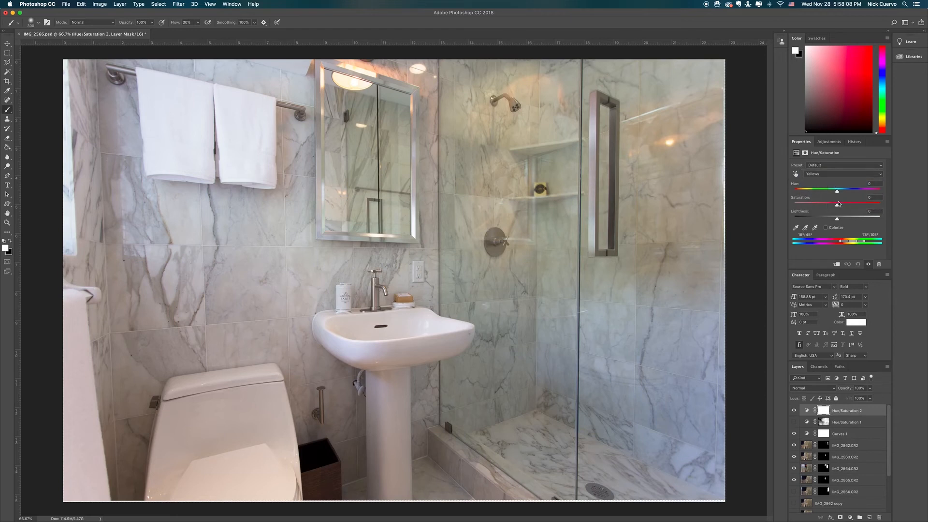
drag(838, 204, 797, 207)
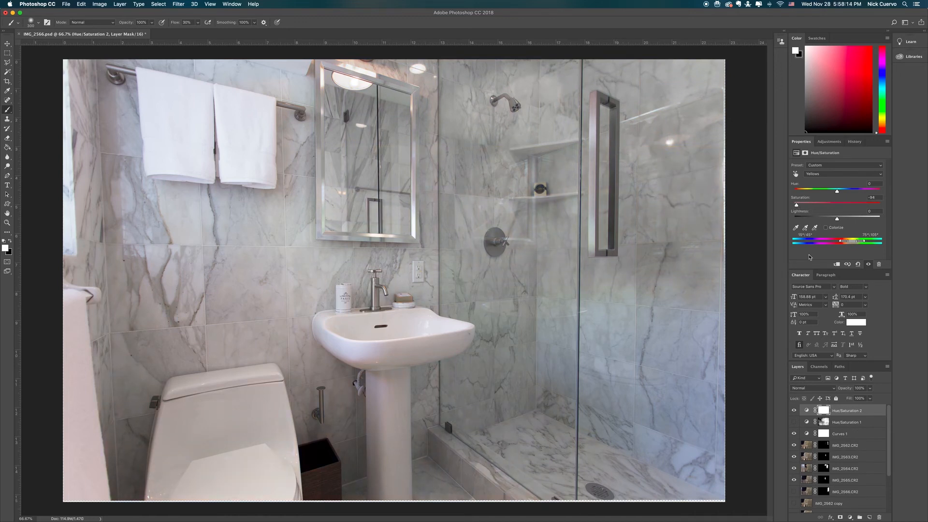
drag(797, 205, 808, 207)
click(793, 410)
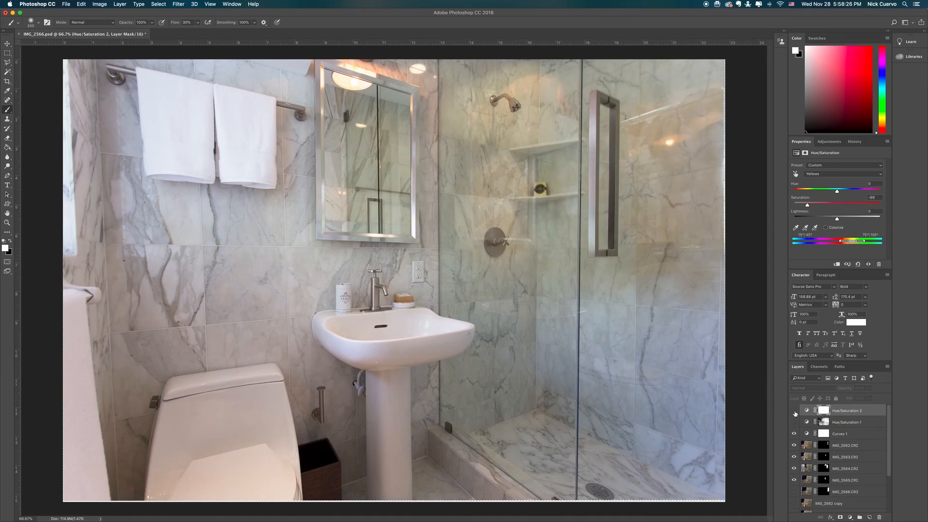
click(794, 411)
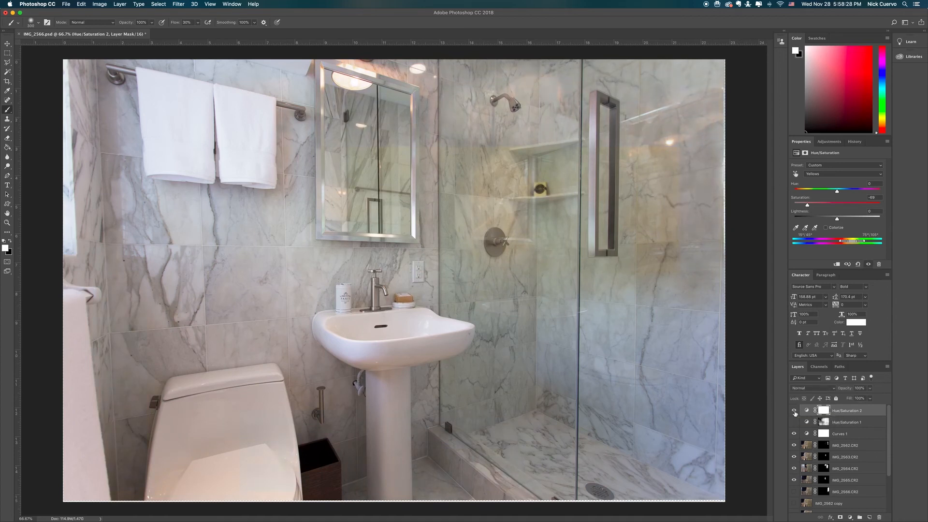